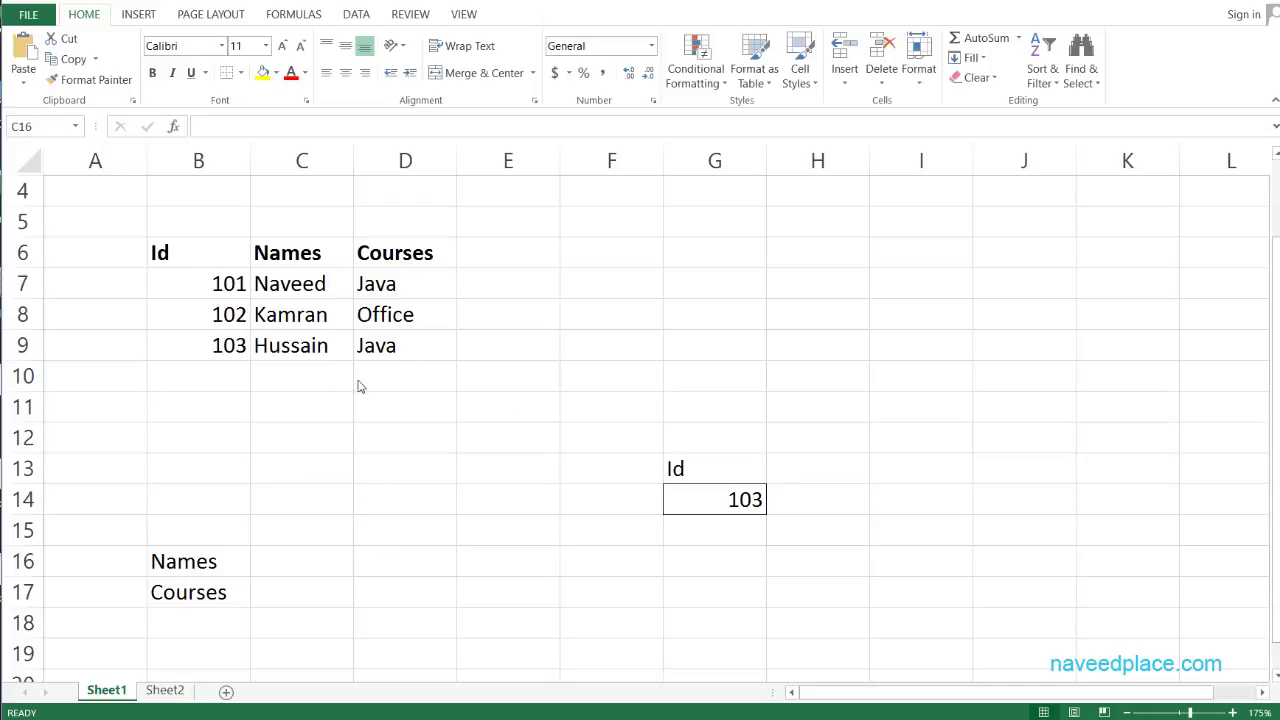
pyautogui.keyDown('ctrl'); pyautogui.scroll(3, 363, 414); pyautogui.keyUp('ctrl')
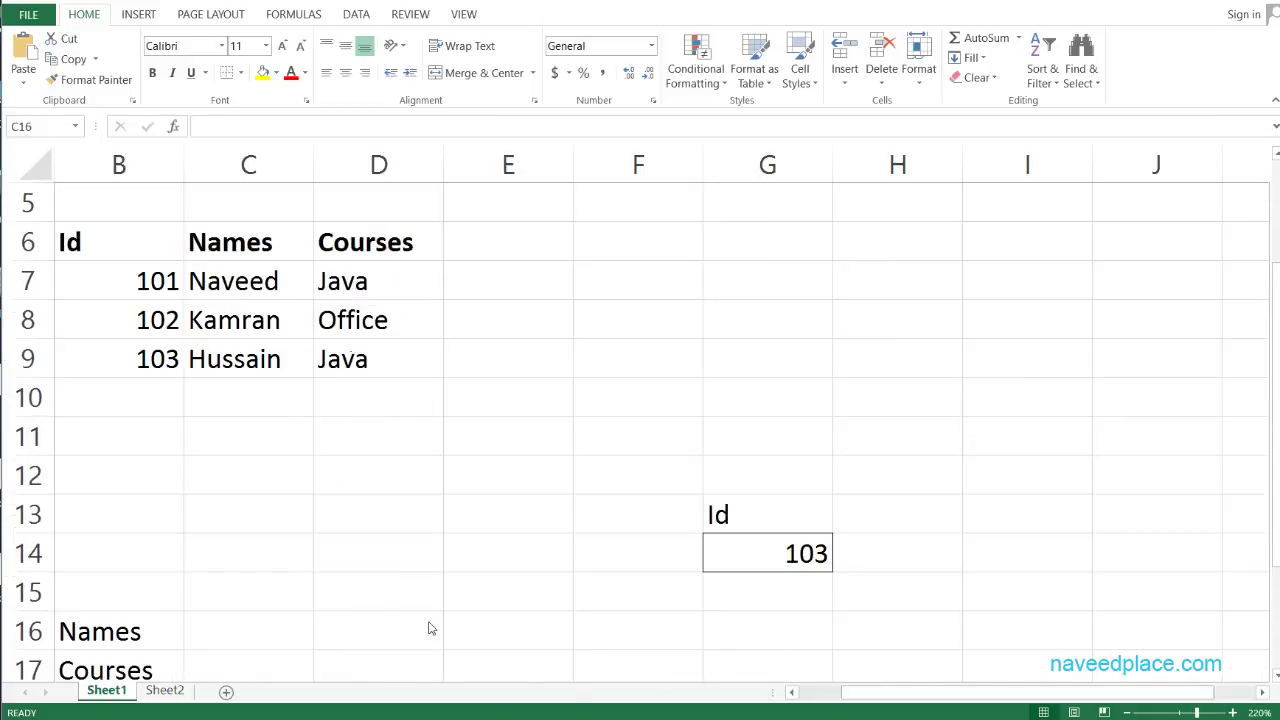
pyautogui.moveTo(845, 693); pyautogui.dragTo(815, 693)
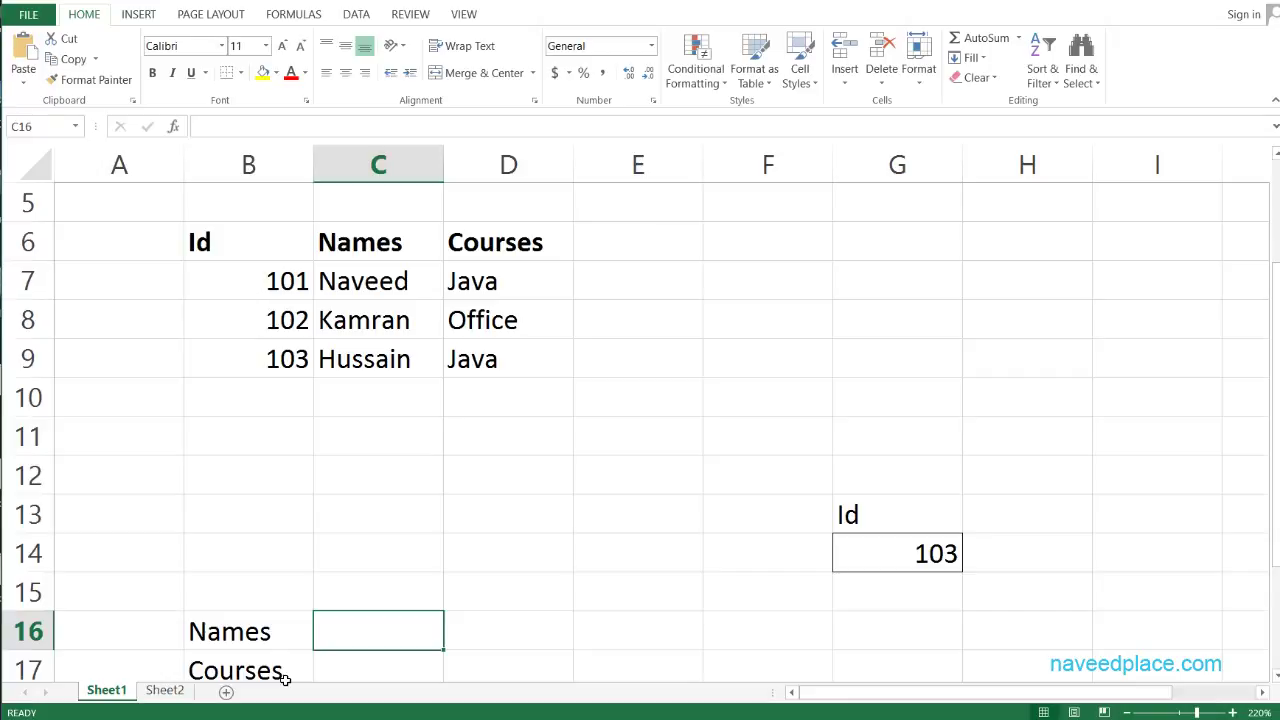
pyautogui.scroll(2, 285, 680)
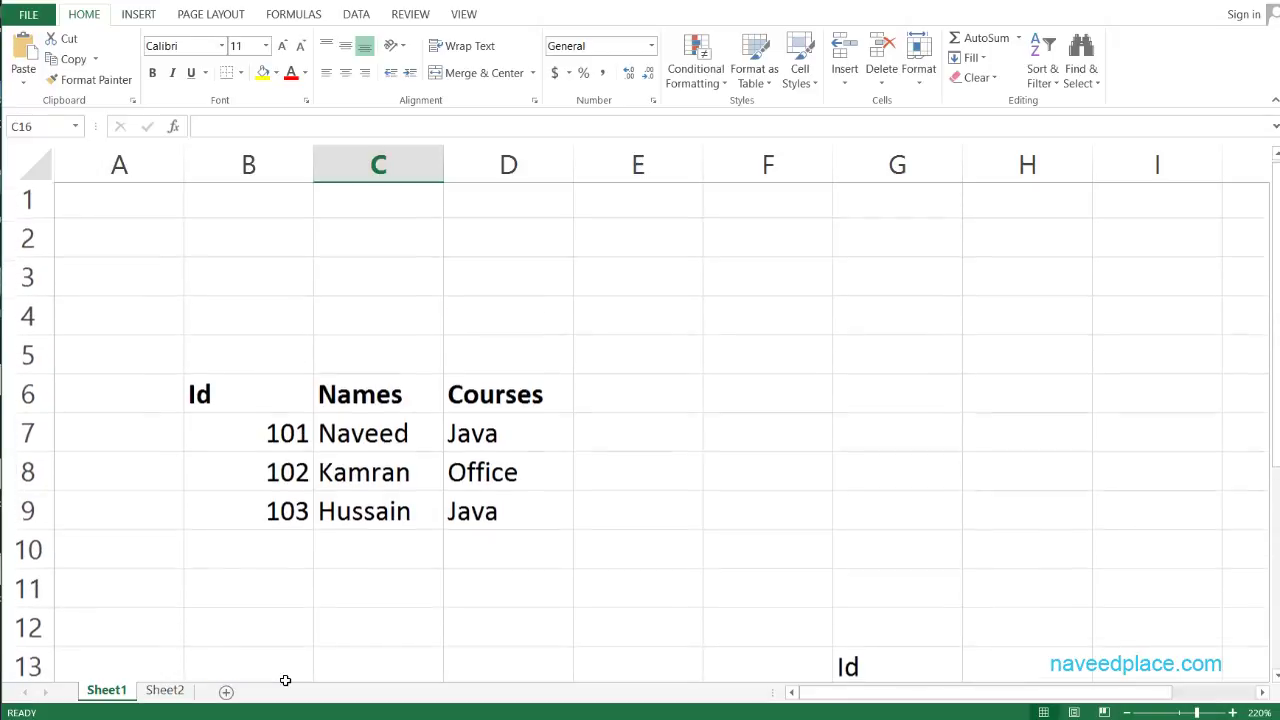
pyautogui.moveTo(1276, 445); pyautogui.dragTo(1277, 480)
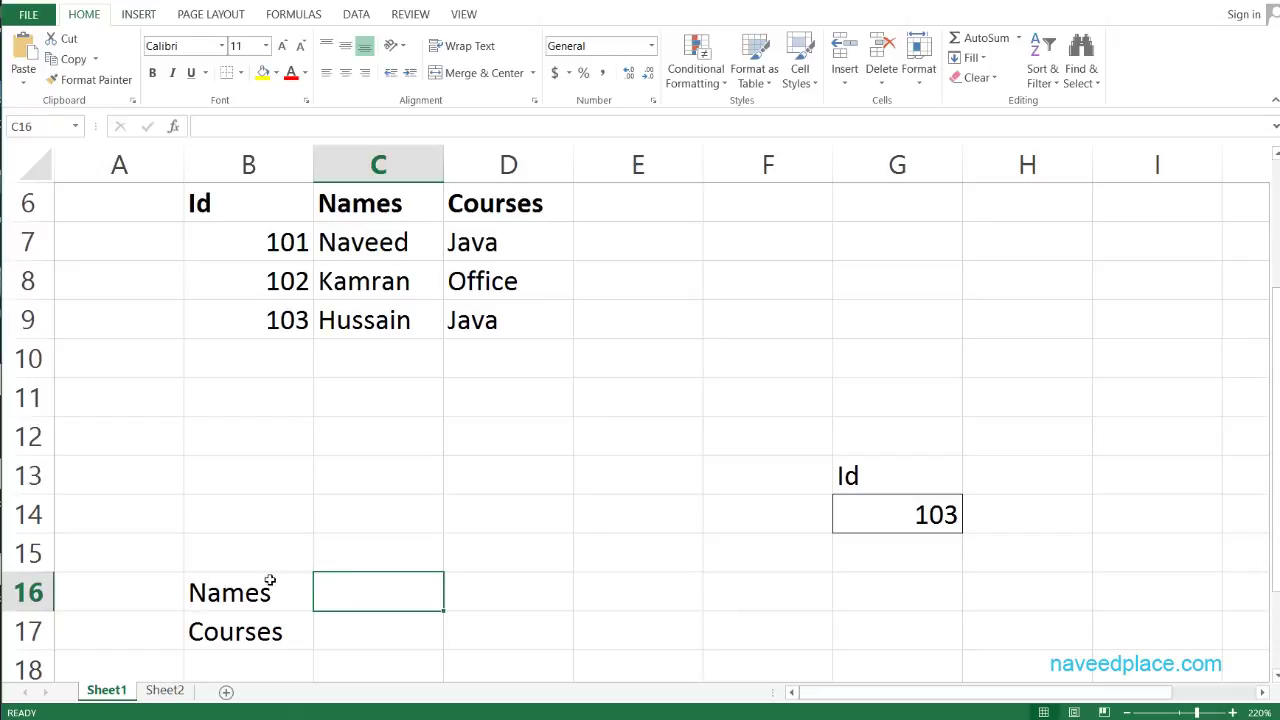
pyautogui.click(877, 477)
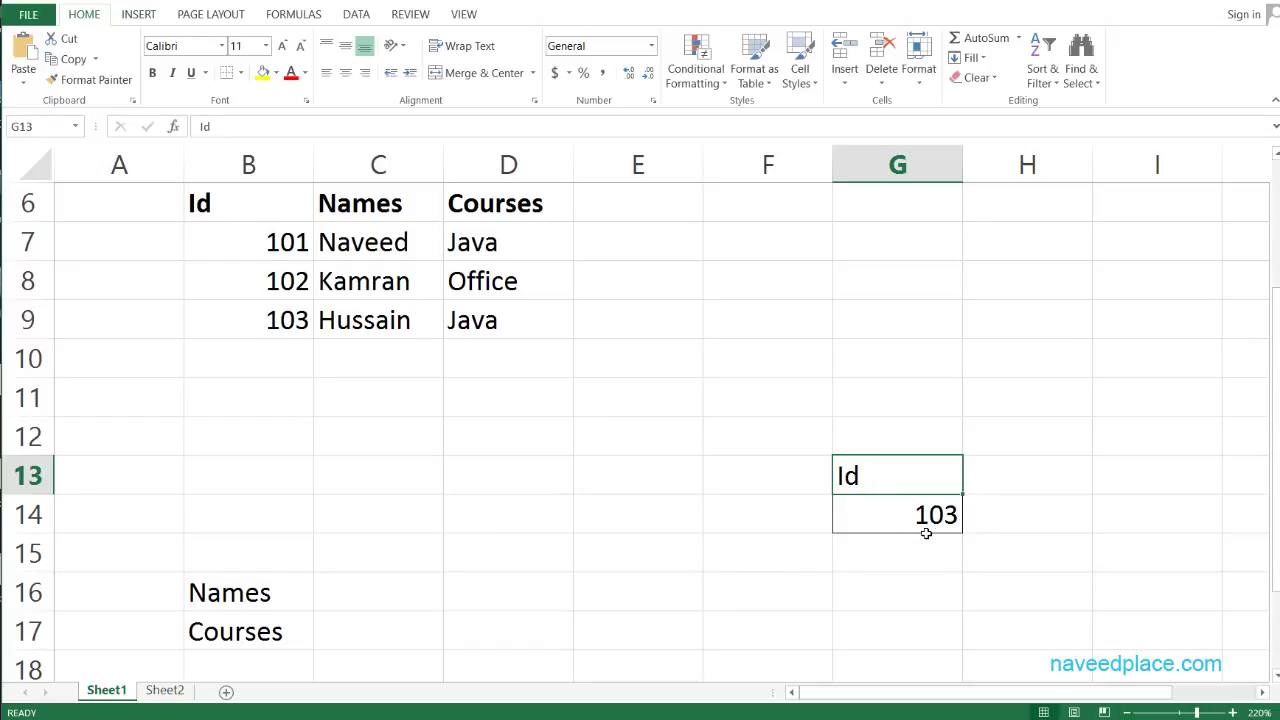
# Enter a DGET formula in C16 using database B6:D9, the Names label in B16 as field and G13:G14 as criteria.
pyautogui.click(366, 596)
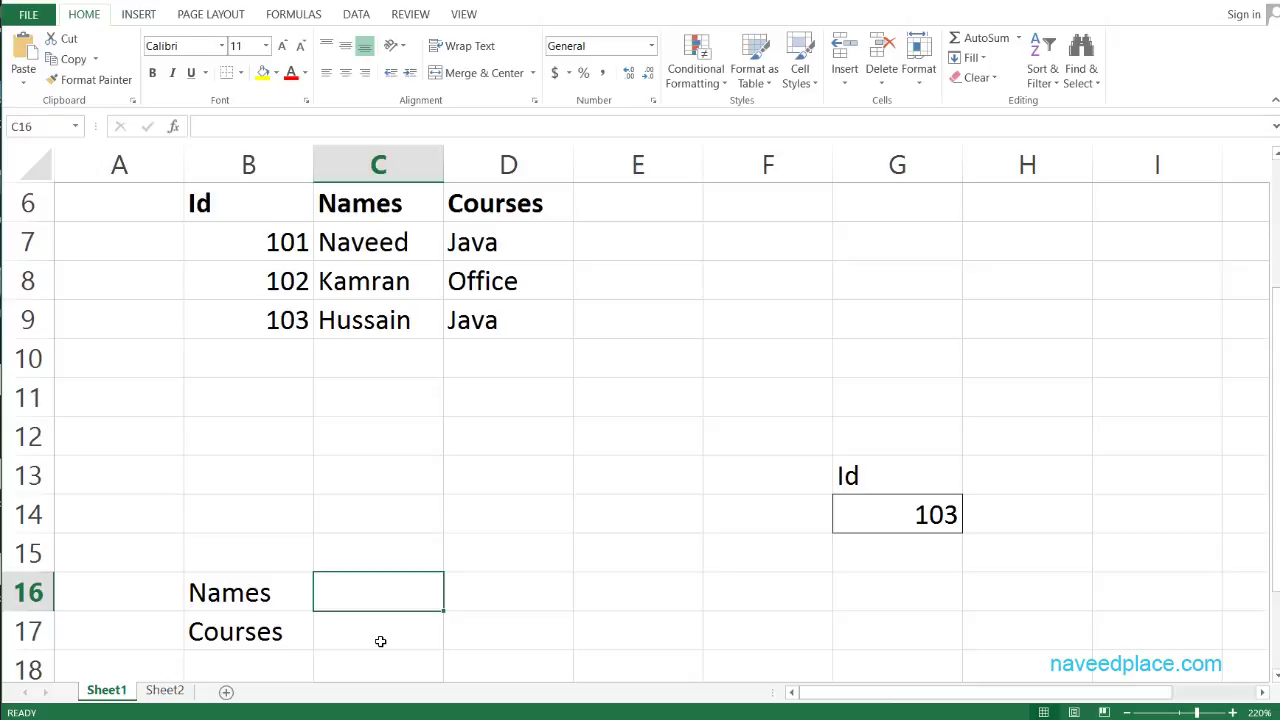
pyautogui.write('=')
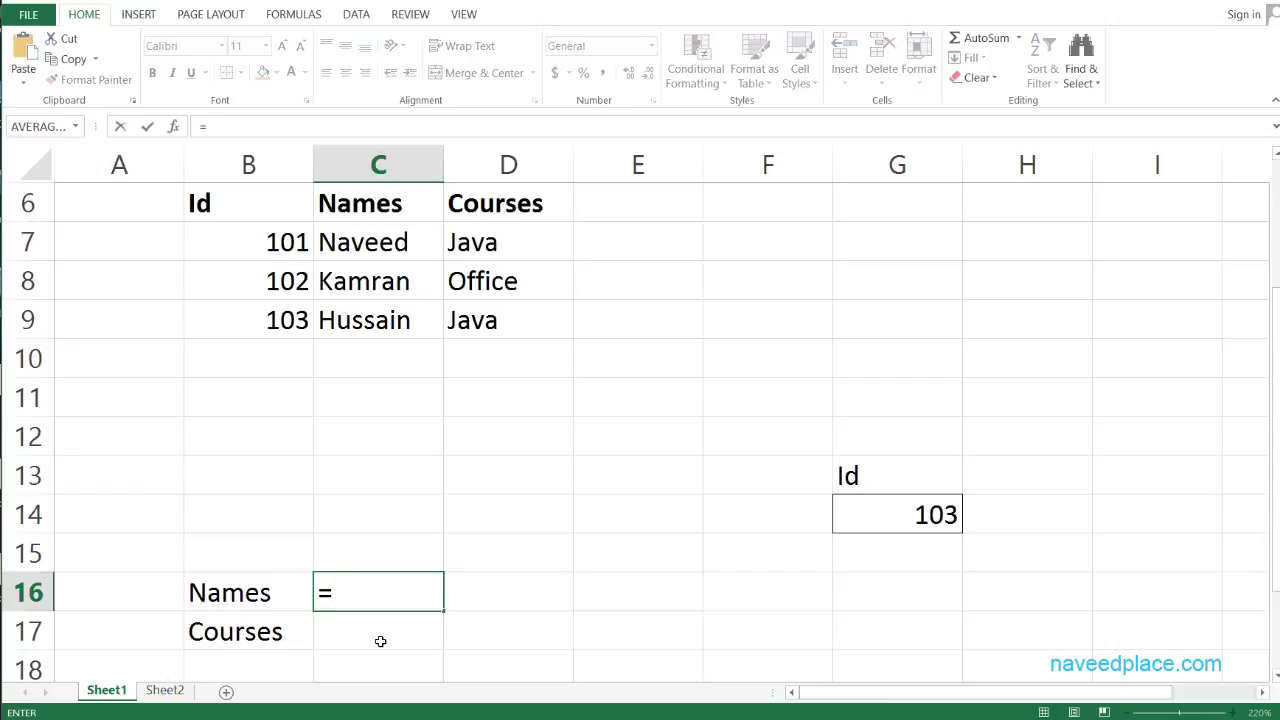
pyautogui.write('dge')
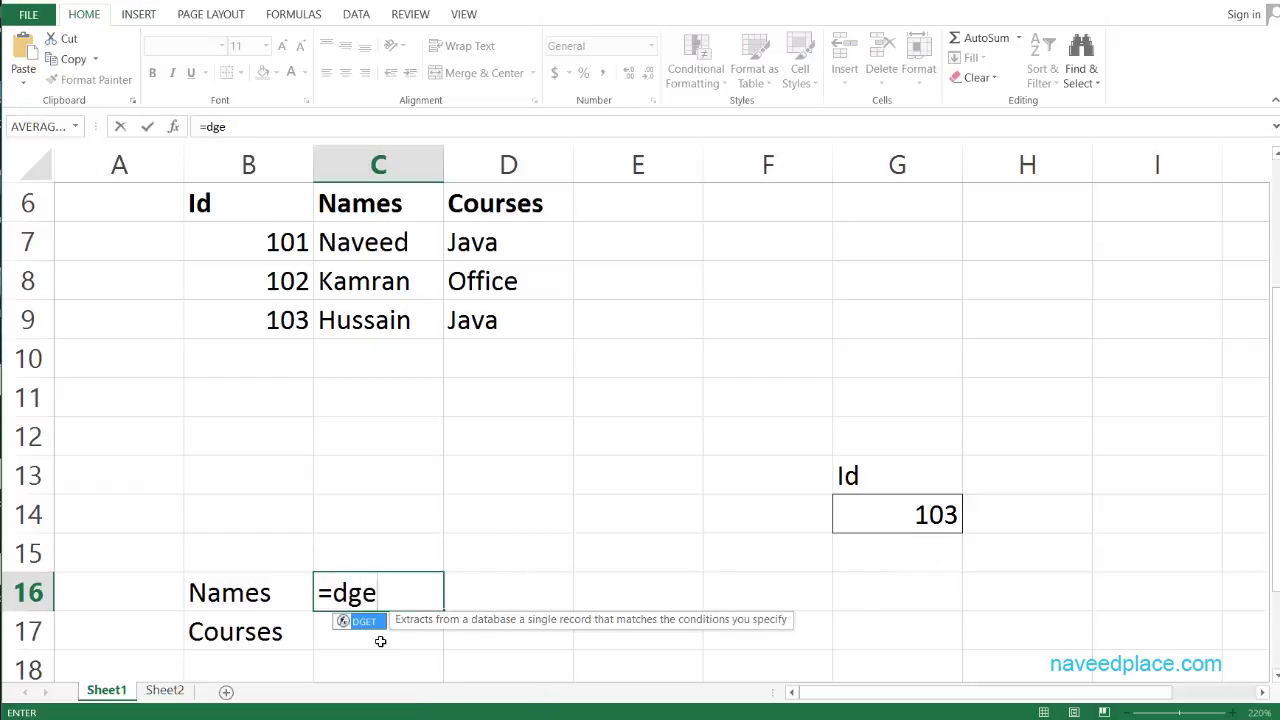
pyautogui.press('Tab')
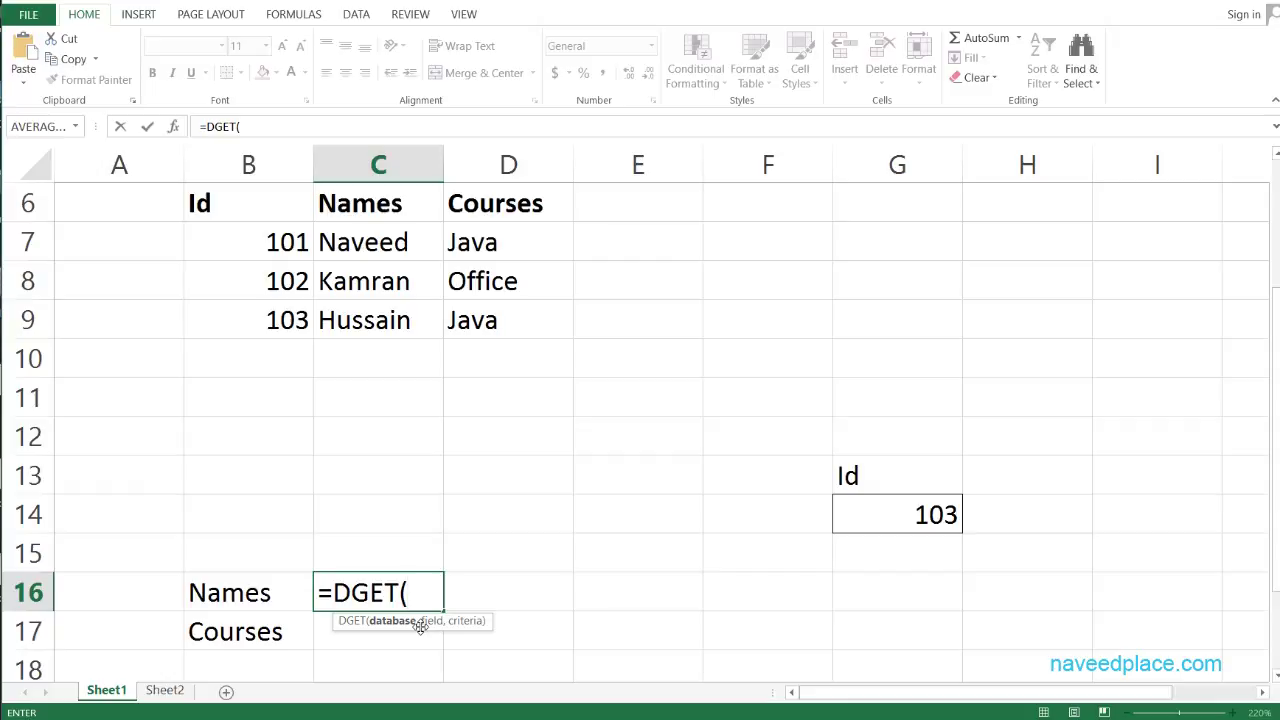
pyautogui.moveTo(251, 206); pyautogui.dragTo(484, 323)
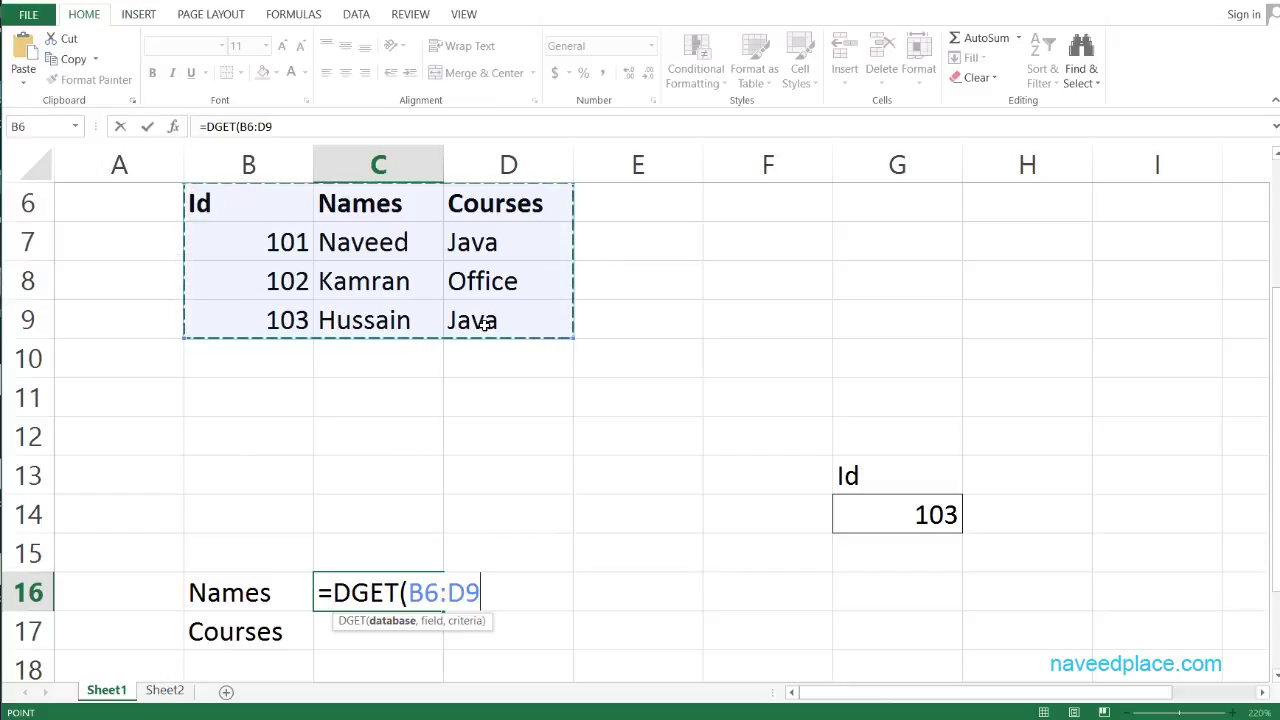
pyautogui.write(',')
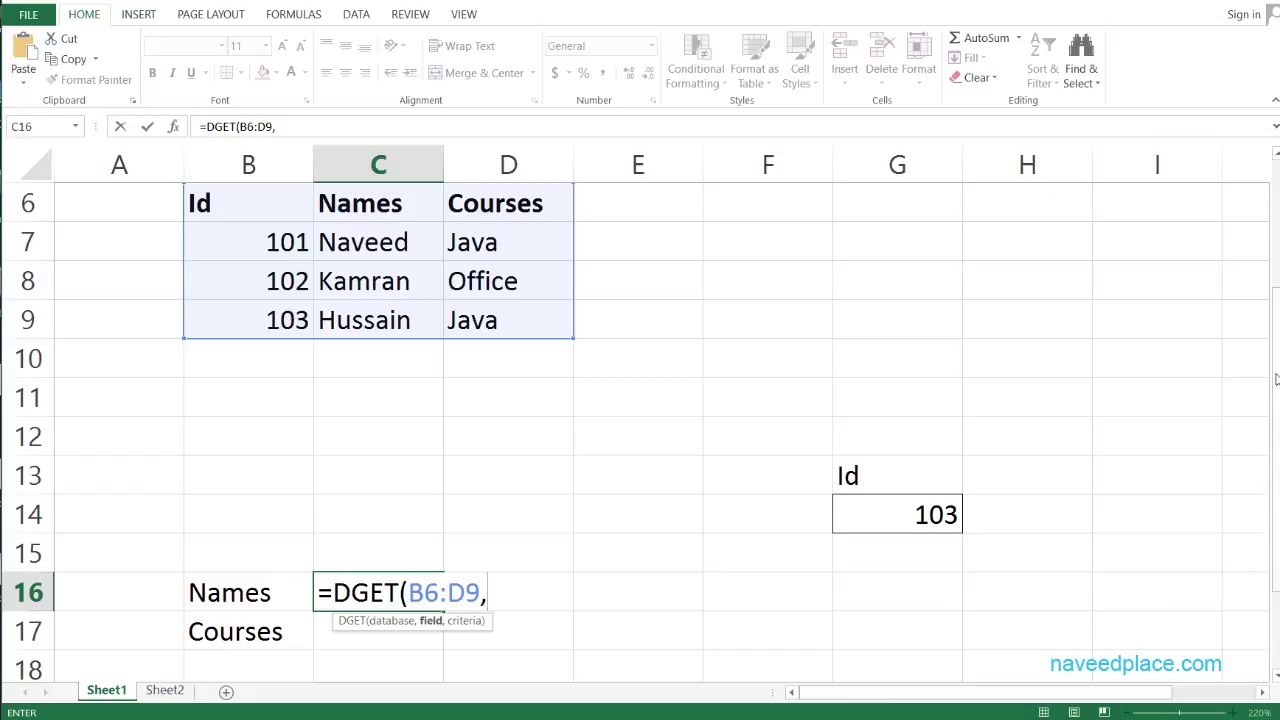
pyautogui.moveTo(1276, 378); pyautogui.dragTo(1276, 362)
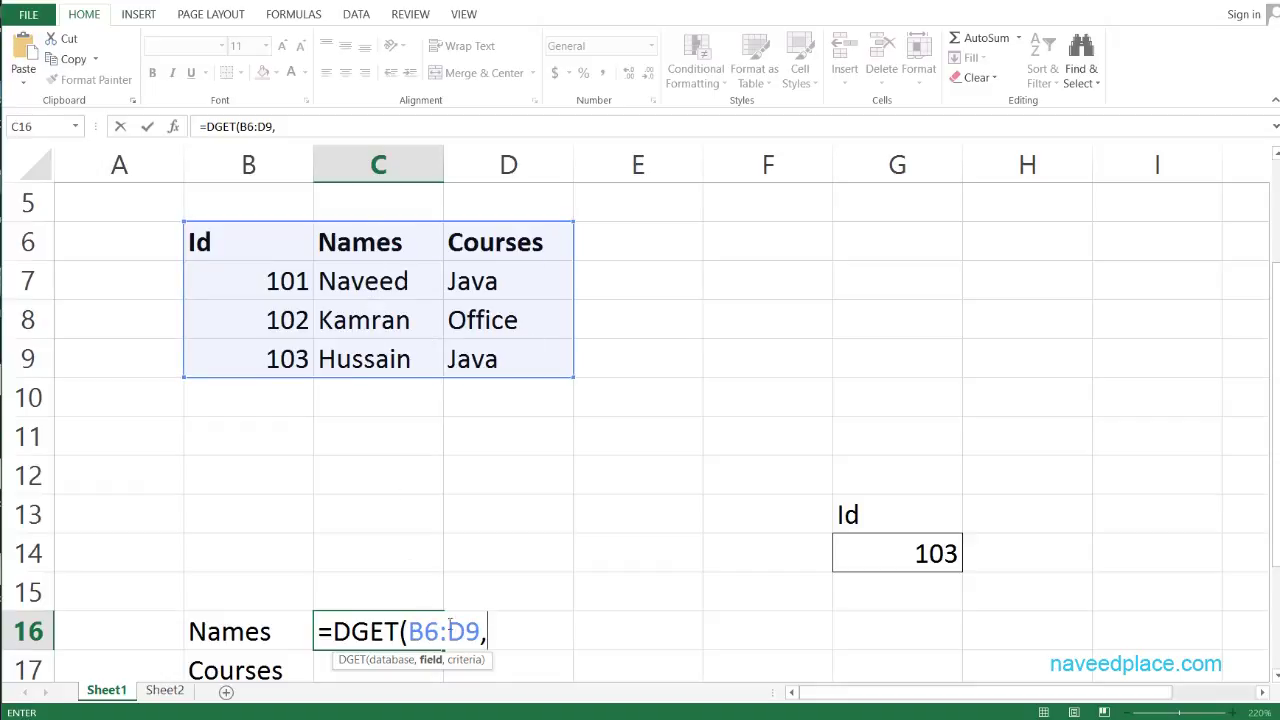
pyautogui.click(236, 634)
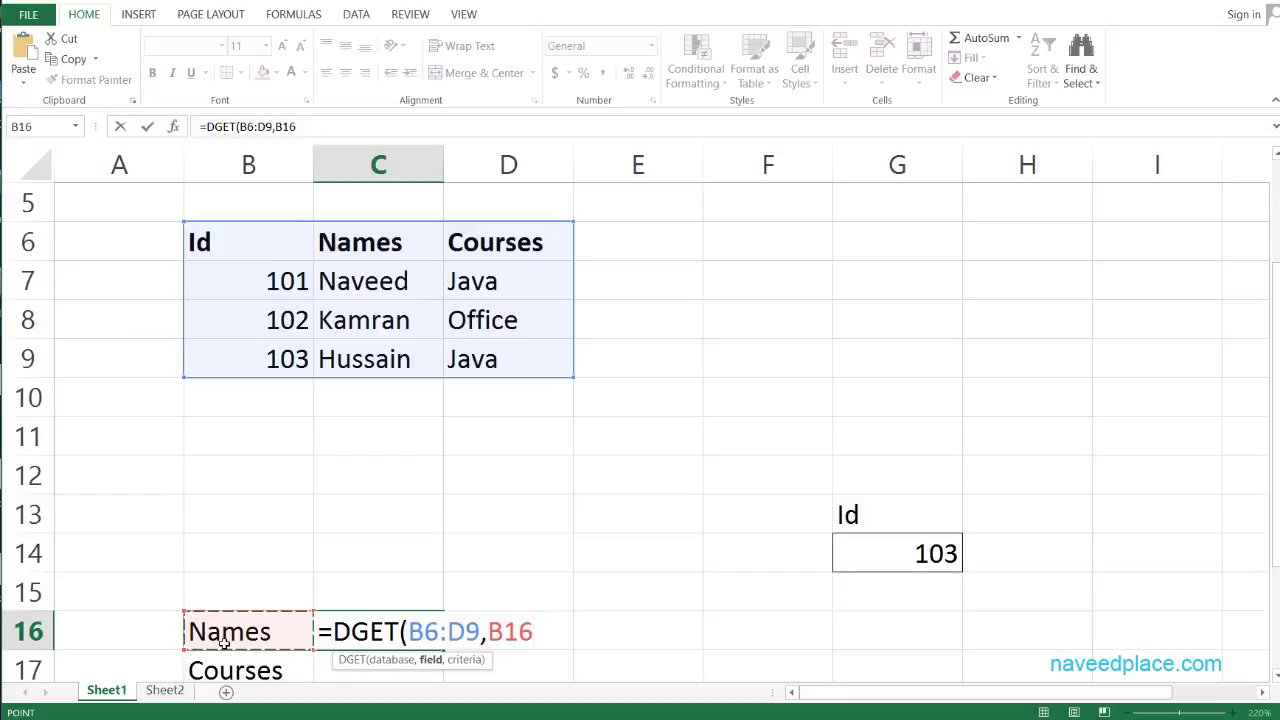
pyautogui.write(',')
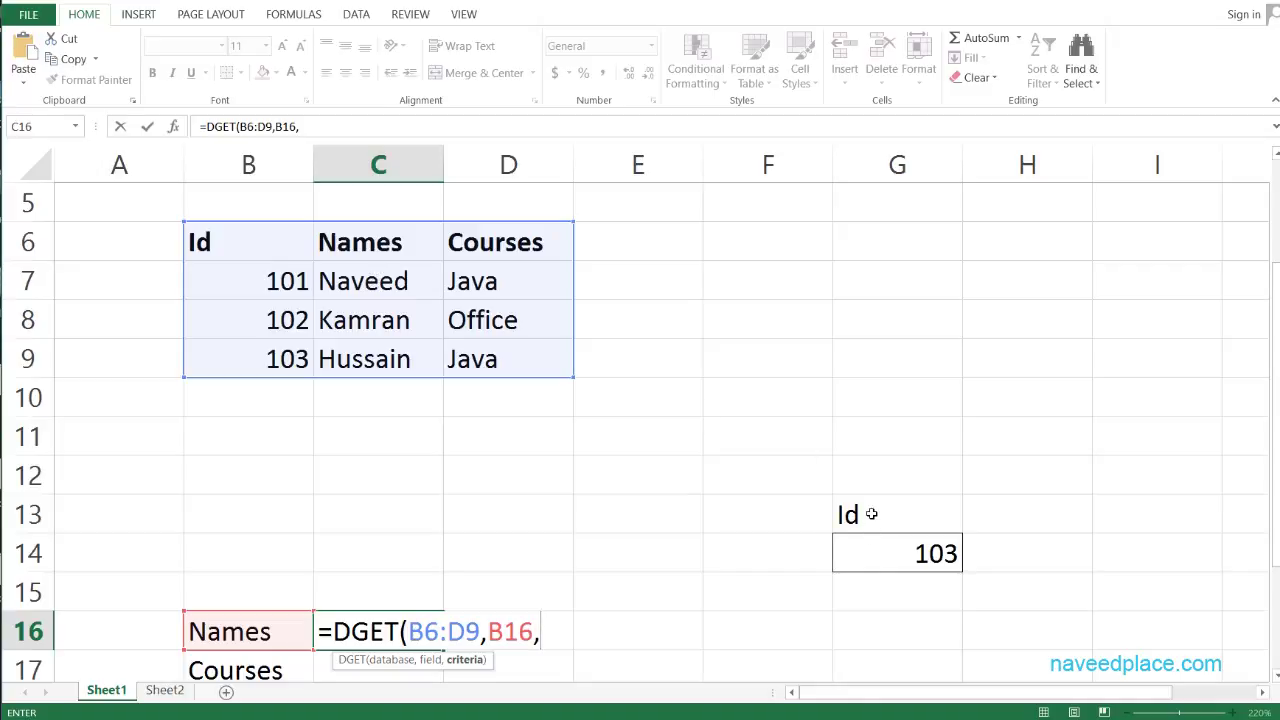
pyautogui.moveTo(869, 516); pyautogui.dragTo(871, 547)
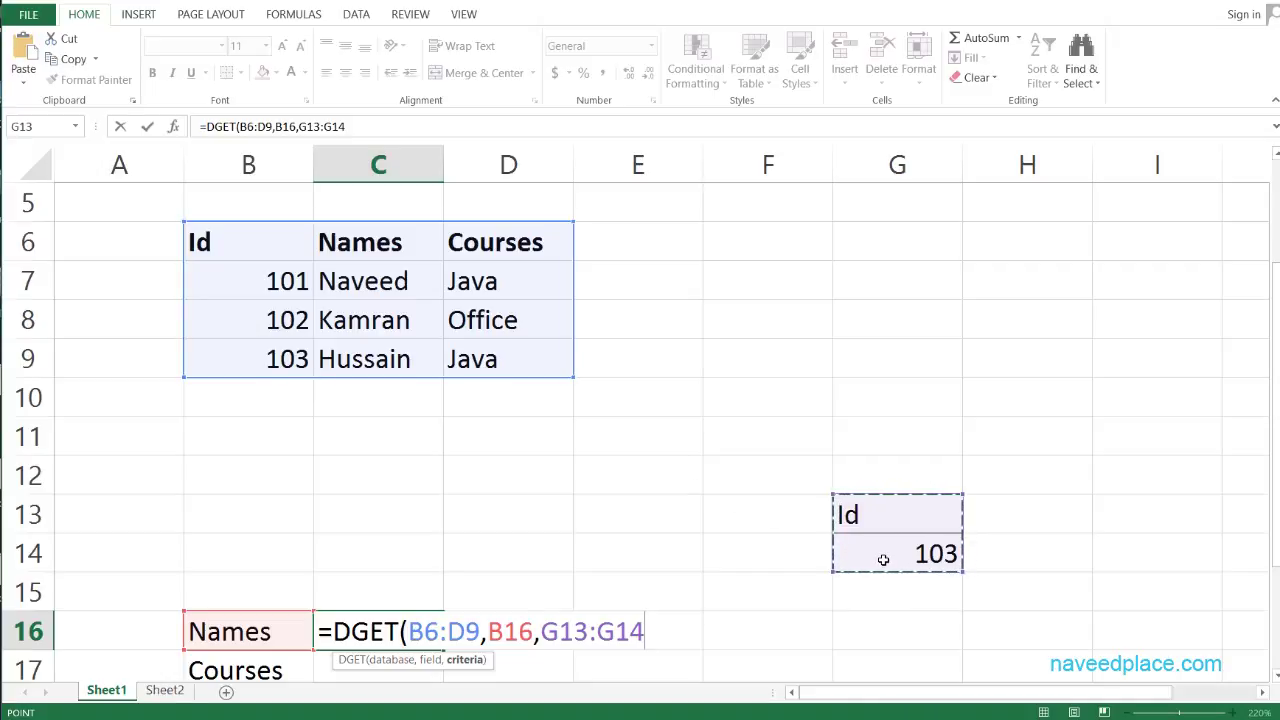
pyautogui.press('Return')
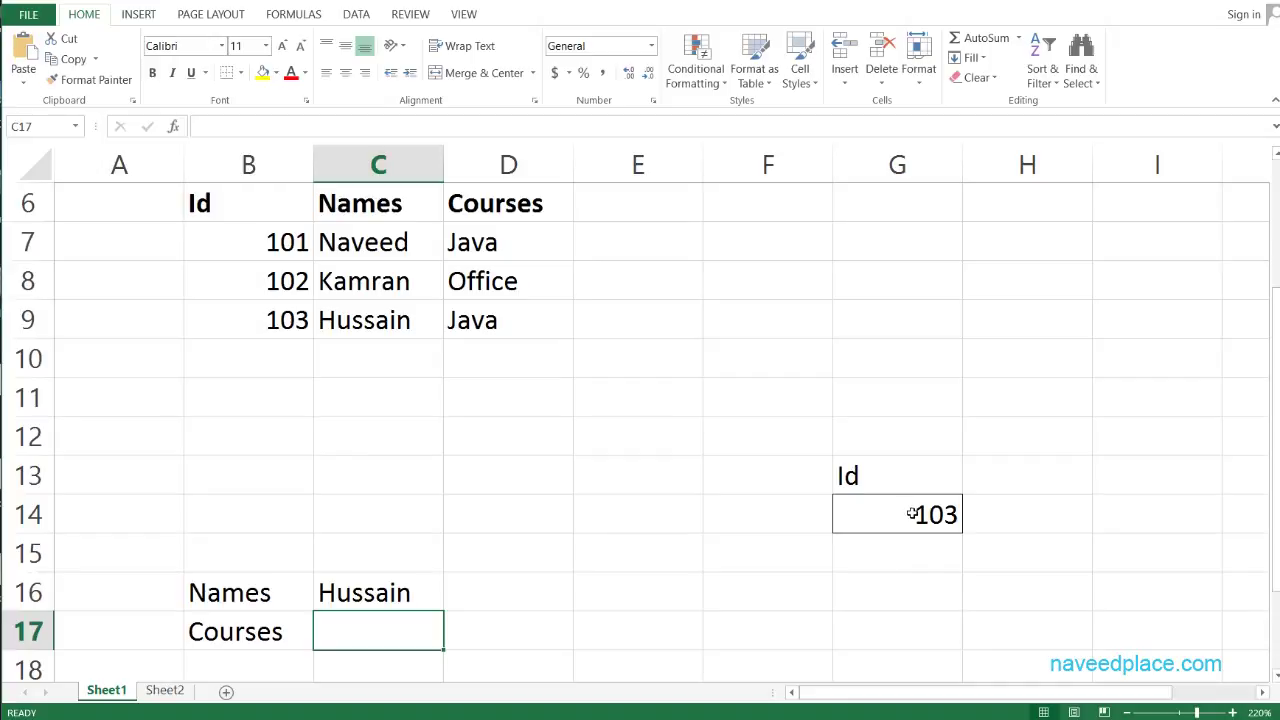
pyautogui.click(261, 323)
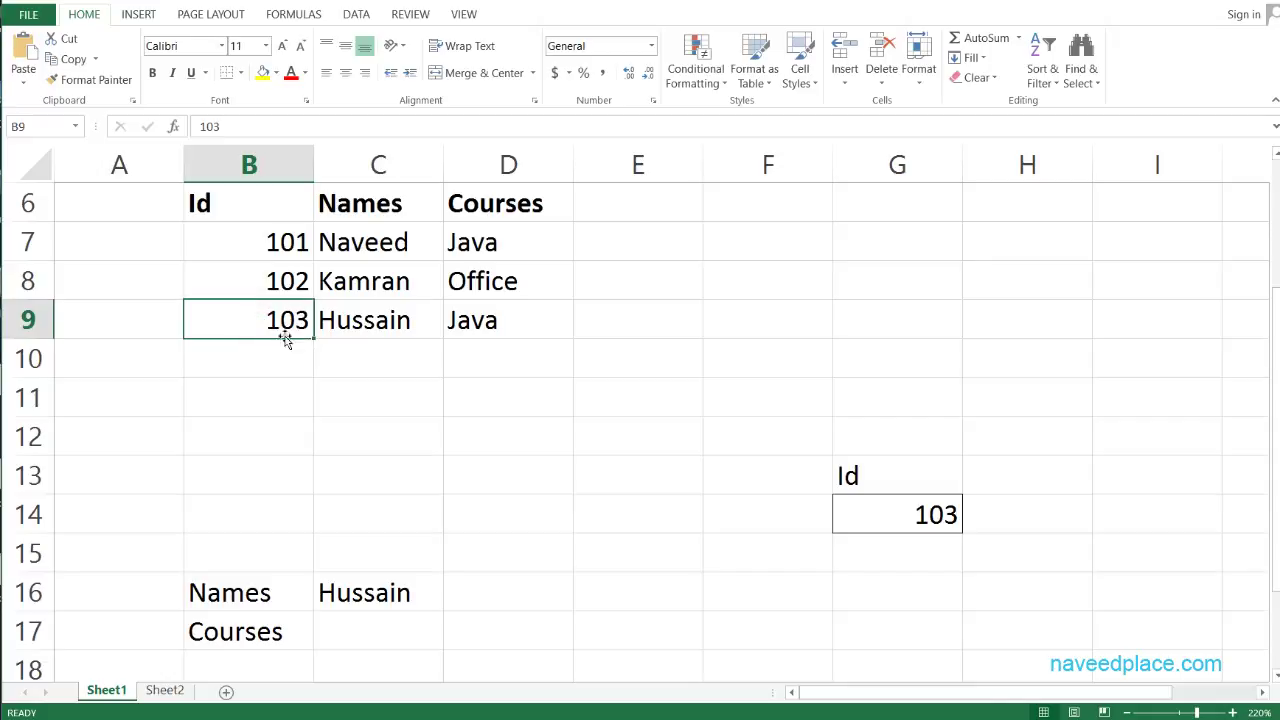
pyautogui.click(937, 533)
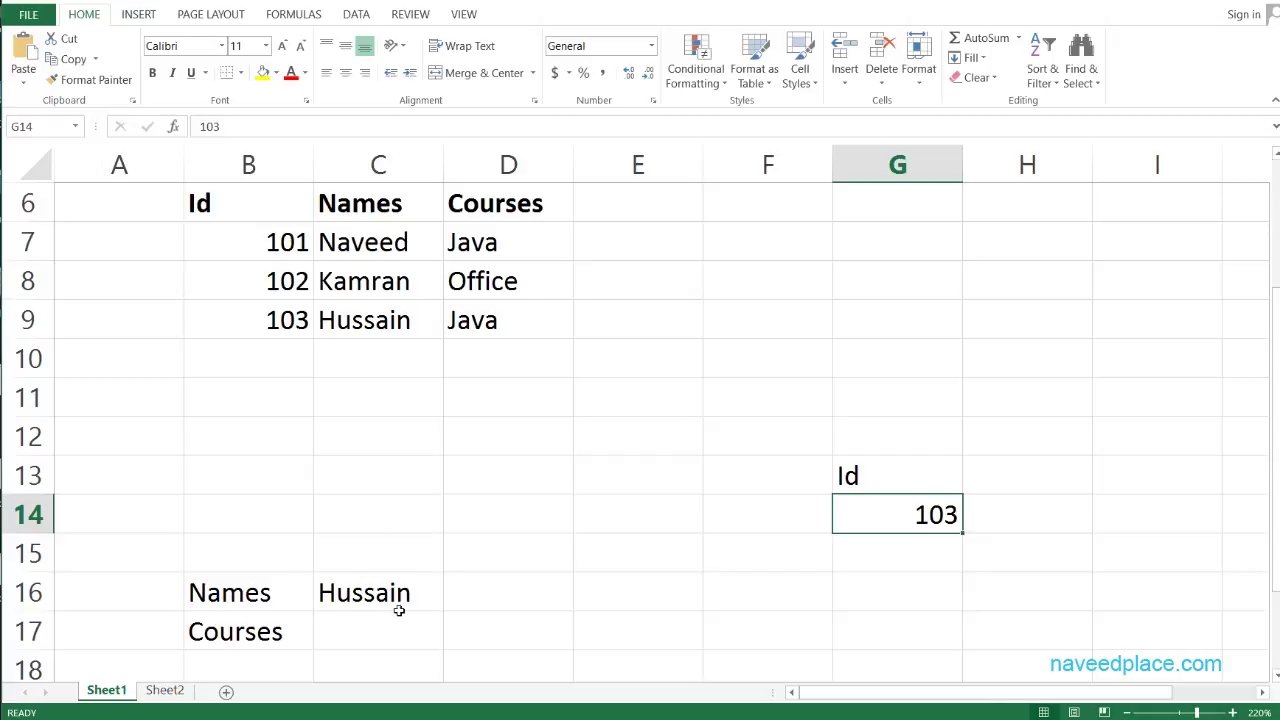
# Enter a DGET formula in C17 using database B6:D9, the Courses label in B17 as field and G13:G14 as criteria.
pyautogui.click(357, 637)
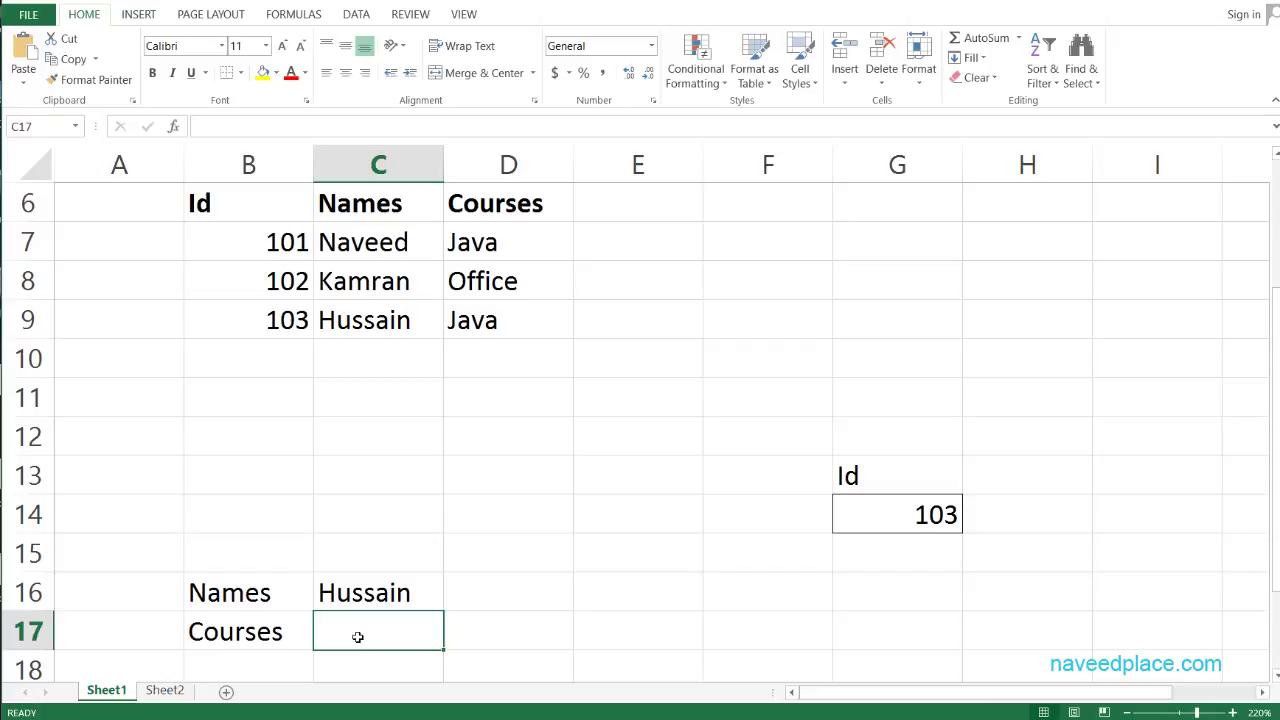
pyautogui.write('=')
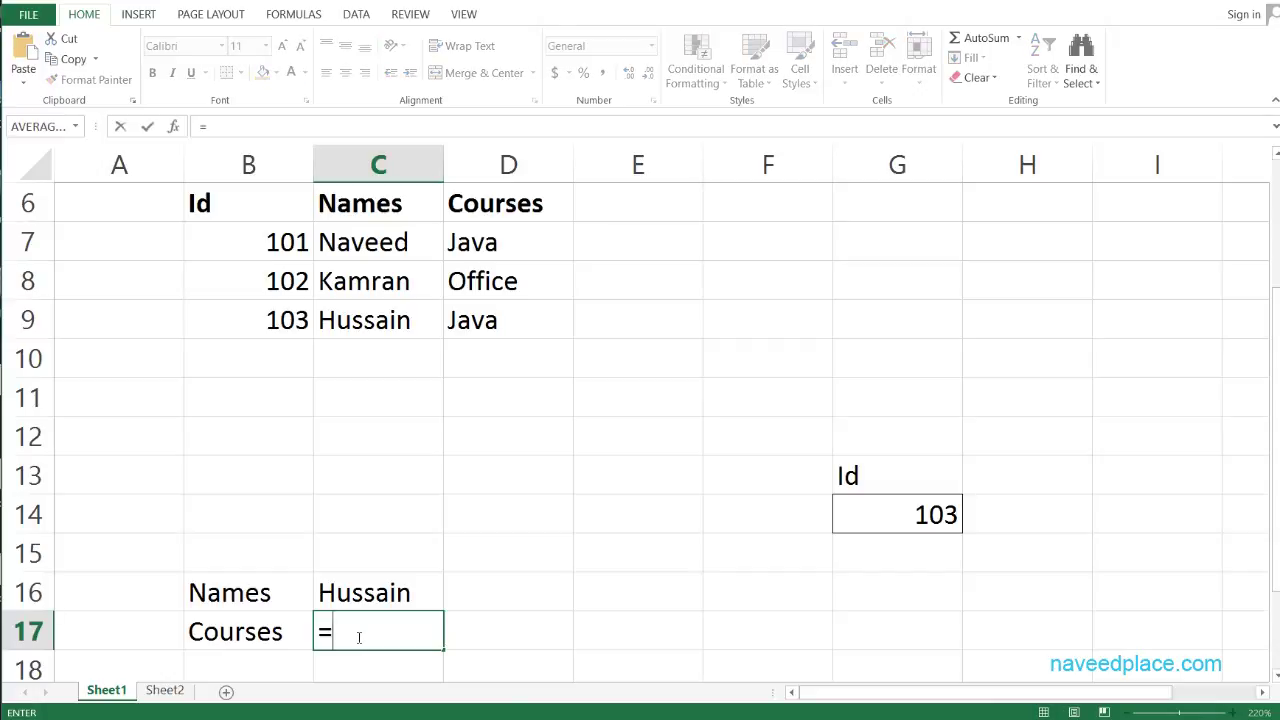
pyautogui.write('dge')
pyautogui.press('Tab')
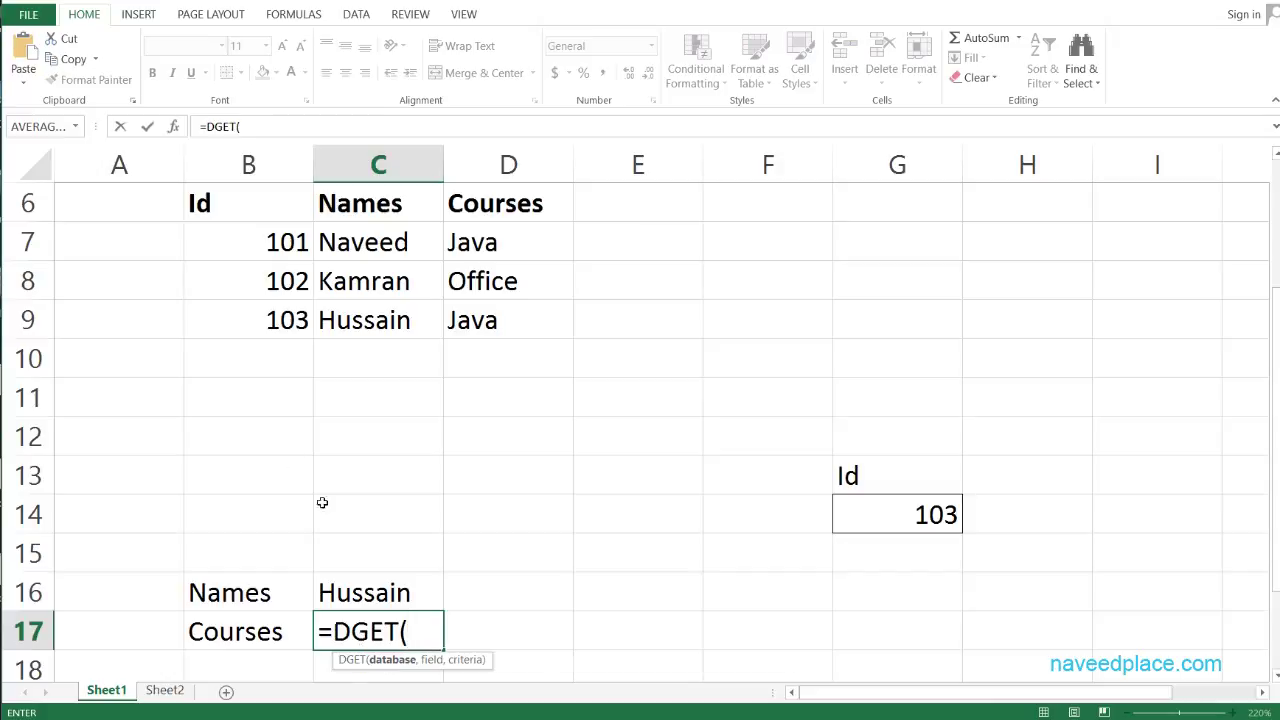
pyautogui.click(228, 201)
pyautogui.moveTo(228, 242); pyautogui.dragTo(464, 320)
pyautogui.write(',')
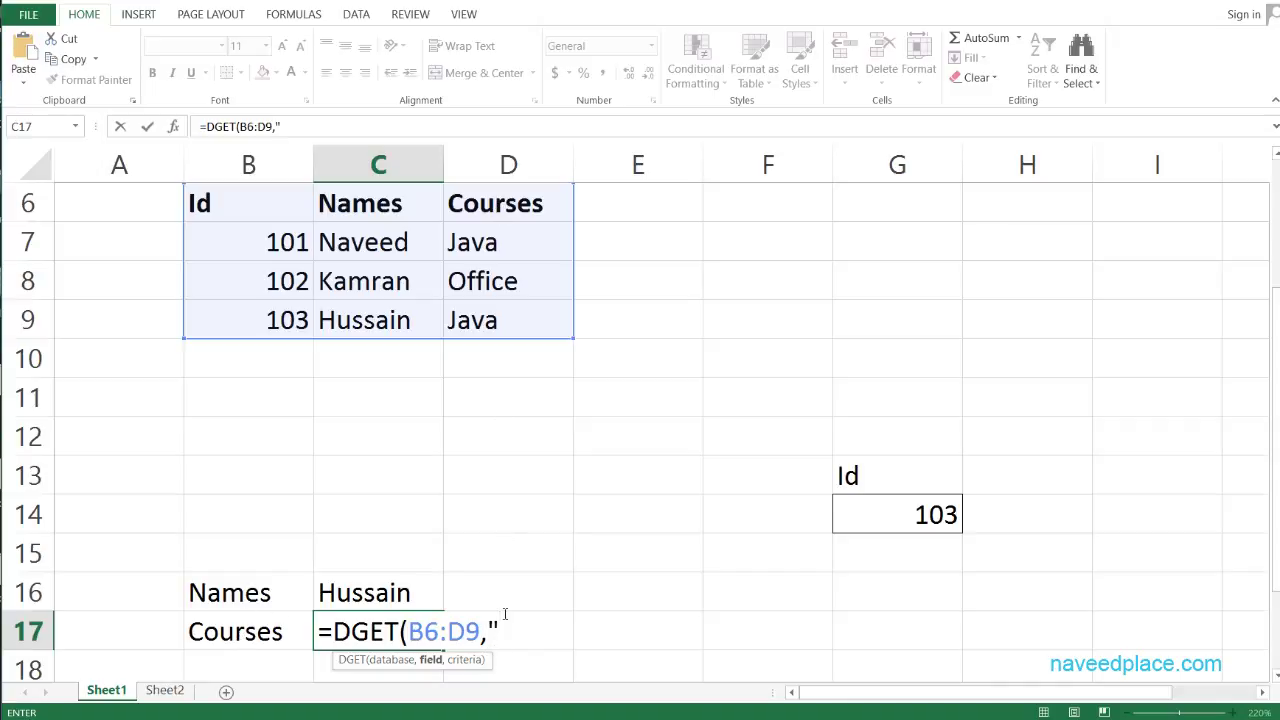
pyautogui.press('BackSpace')
pyautogui.click(225, 633)
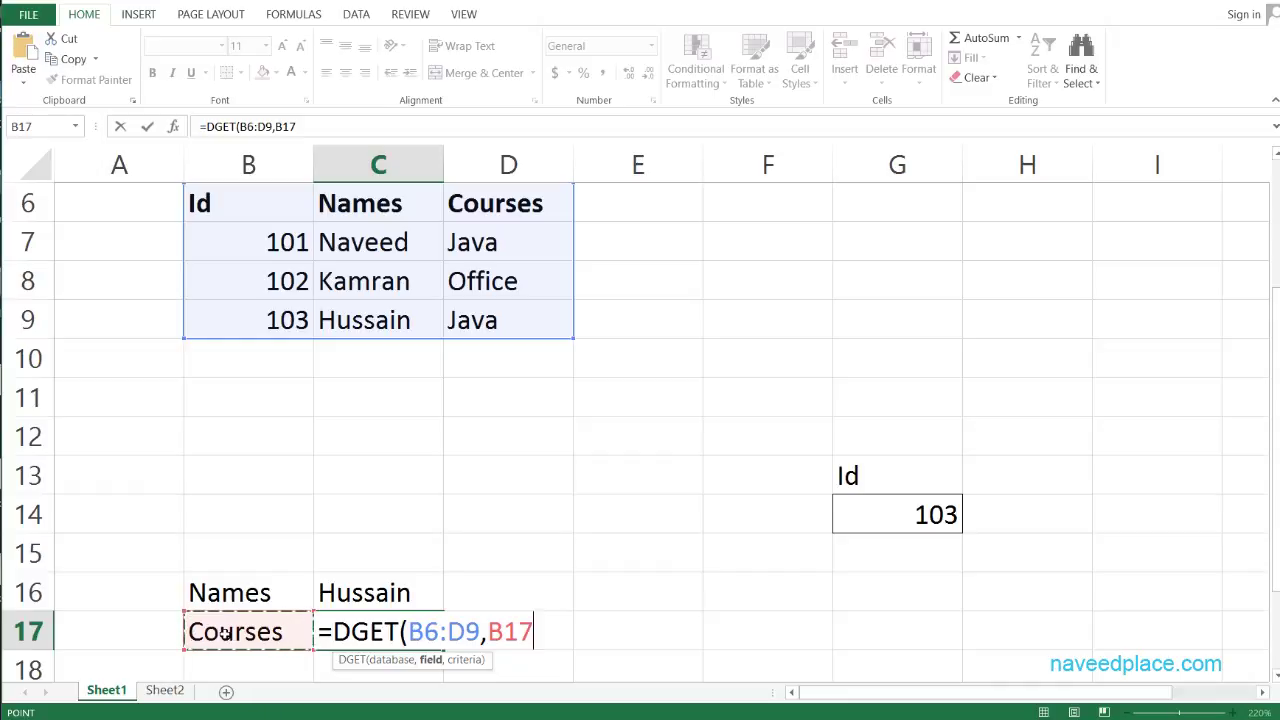
pyautogui.write(',')
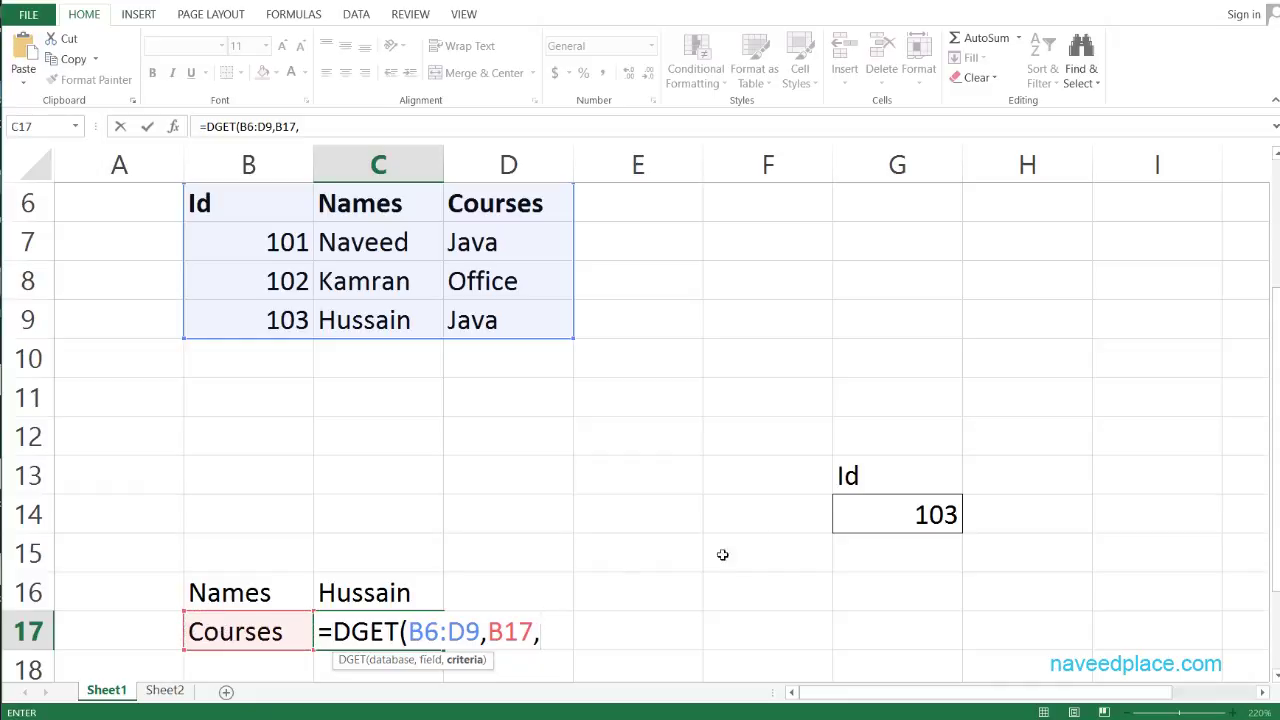
pyautogui.click(876, 470)
pyautogui.moveTo(876, 506); pyautogui.dragTo(872, 517)
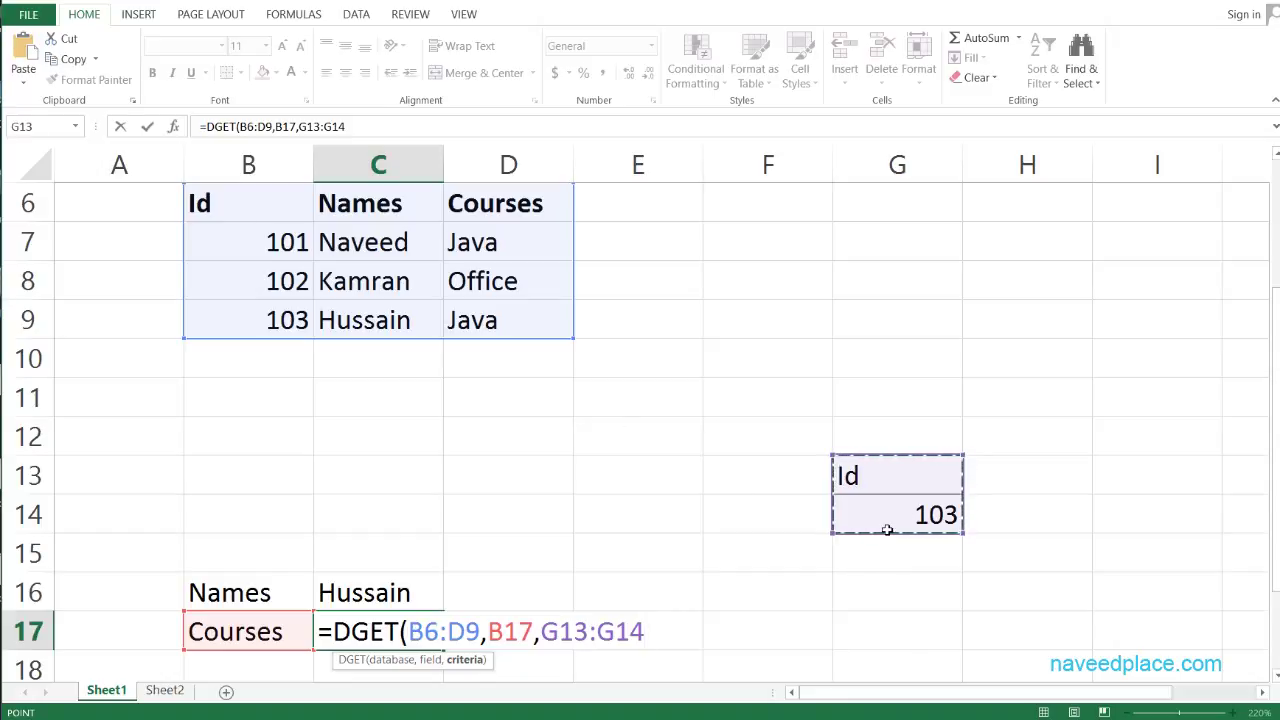
pyautogui.press('Return')
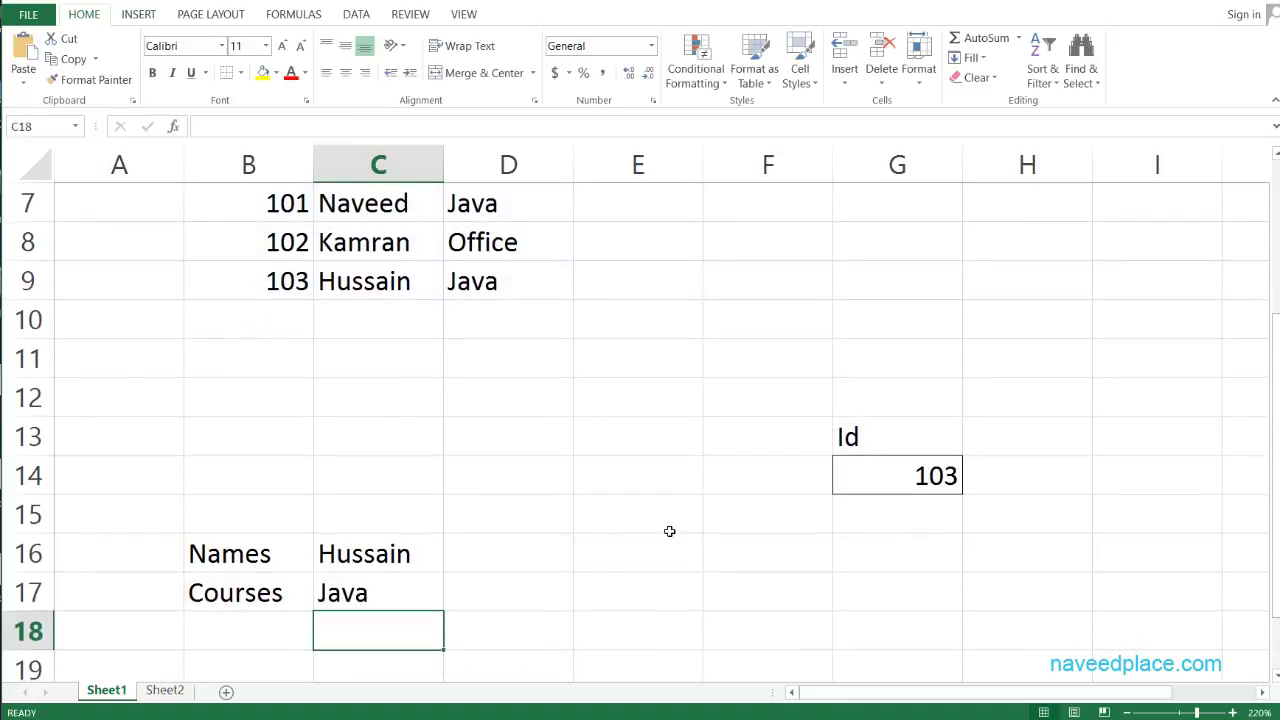
# Compare the name and course returned by the formulas with the table record for Id 103.
pyautogui.click(304, 287)
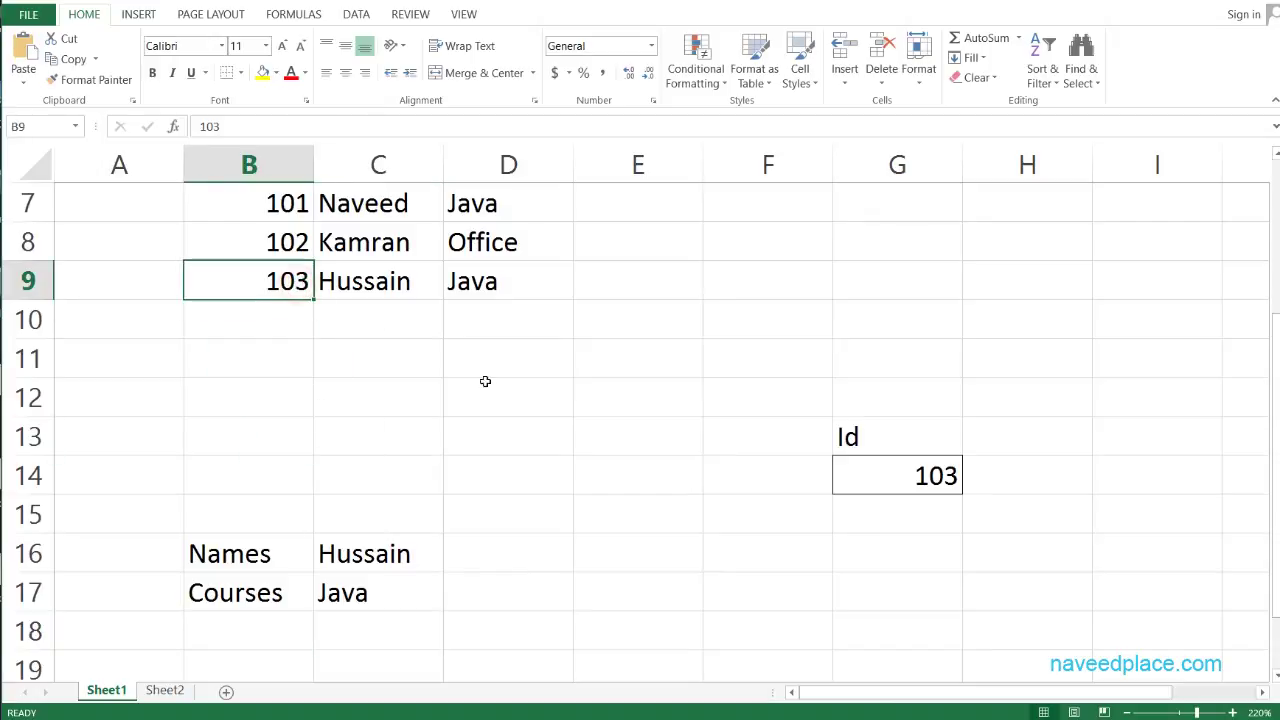
pyautogui.click(937, 468)
pyautogui.click(362, 286)
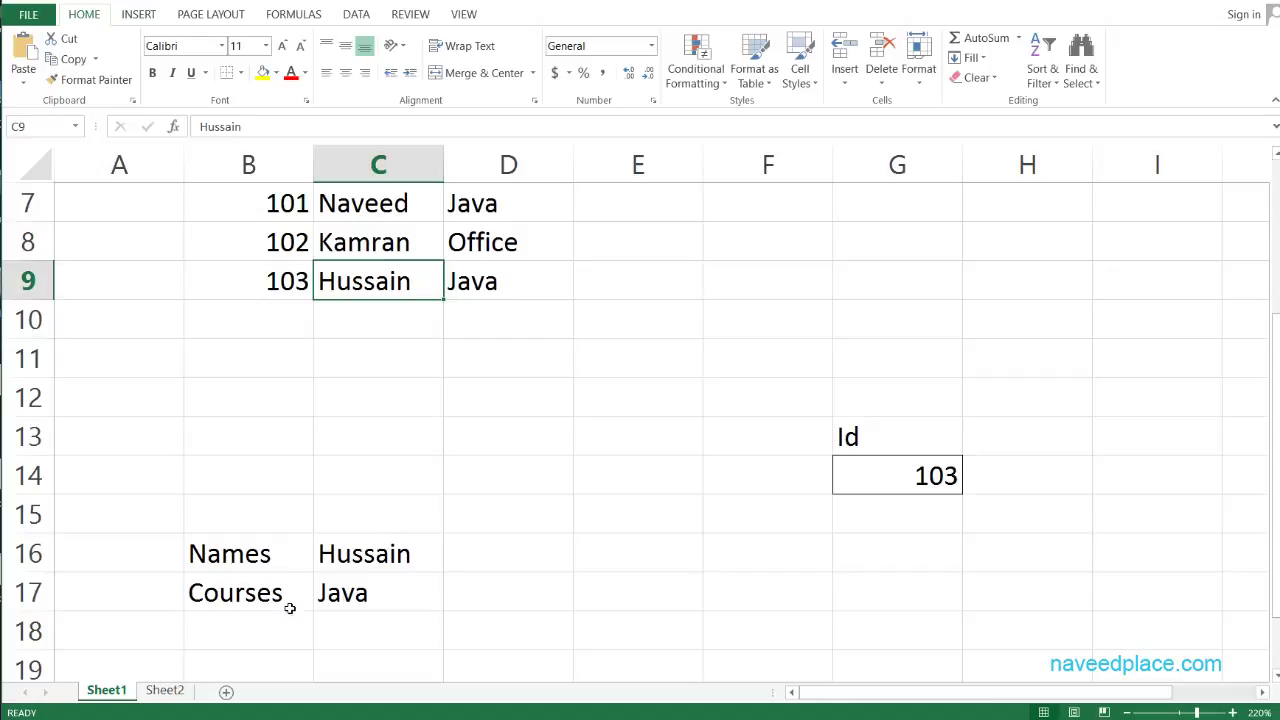
pyautogui.moveTo(1275, 558); pyautogui.dragTo(1276, 526)
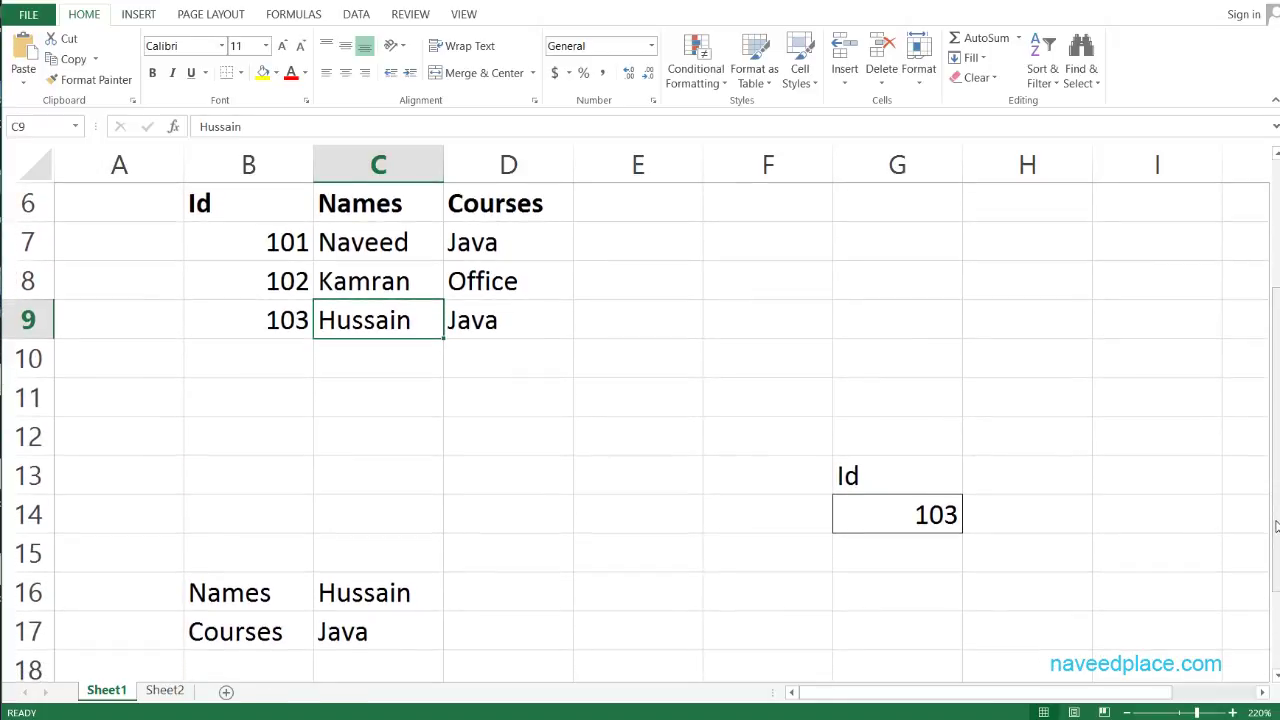